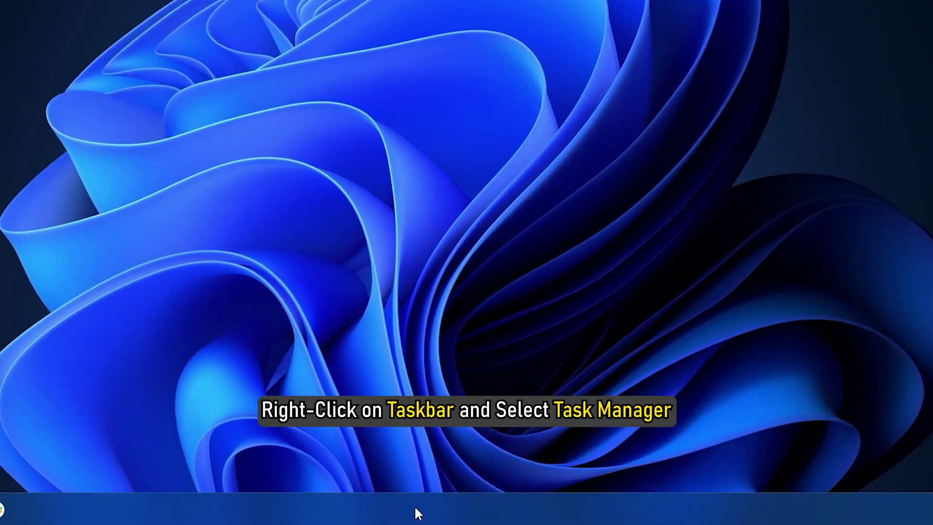
Step: Open Task Manager from the taskbar and end the AnyDesk task
right_click(450, 514)
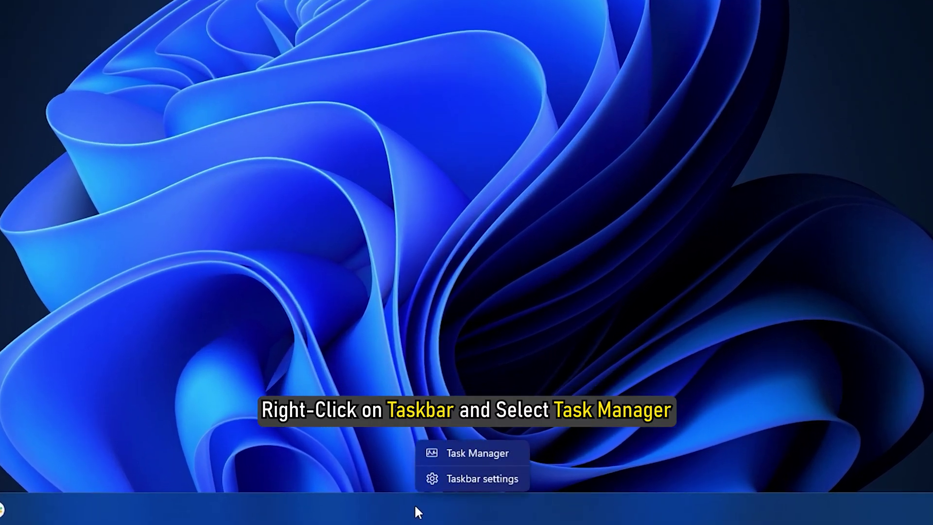
click(457, 457)
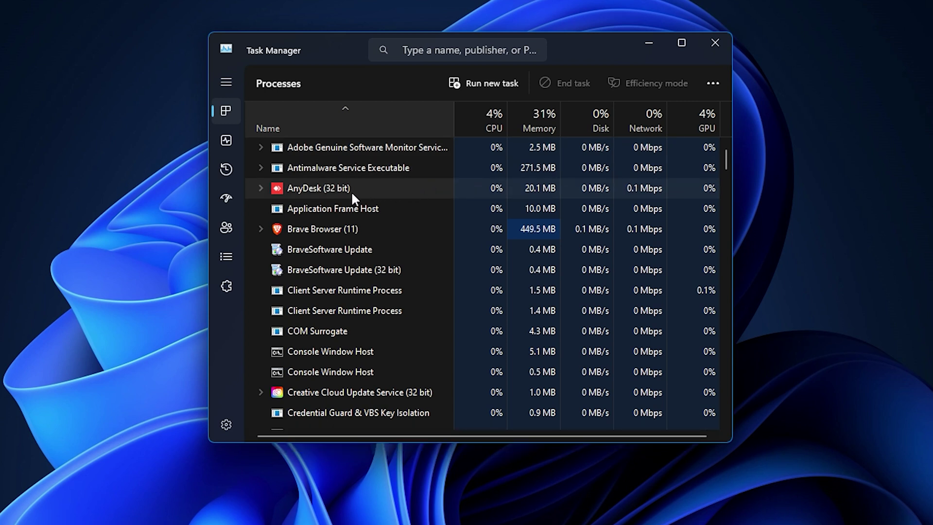
click(350, 191)
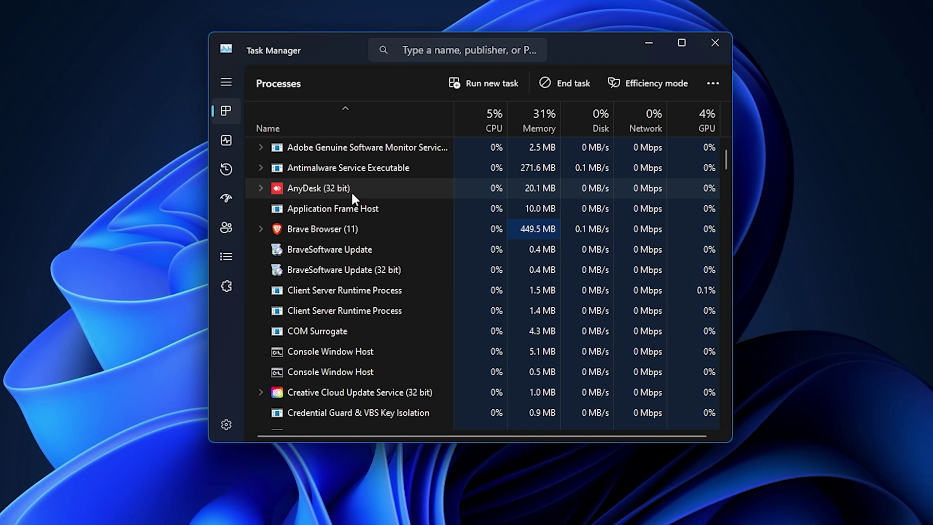
right_click(351, 191)
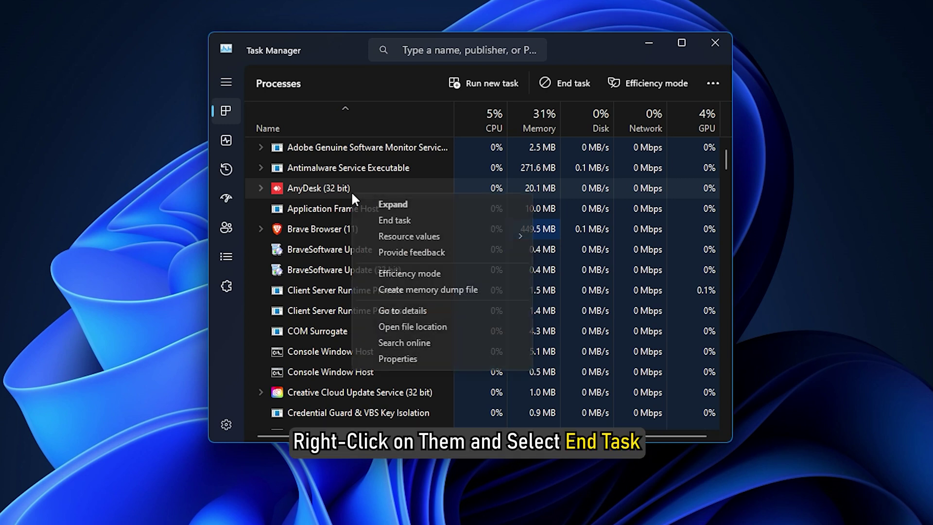
click(412, 220)
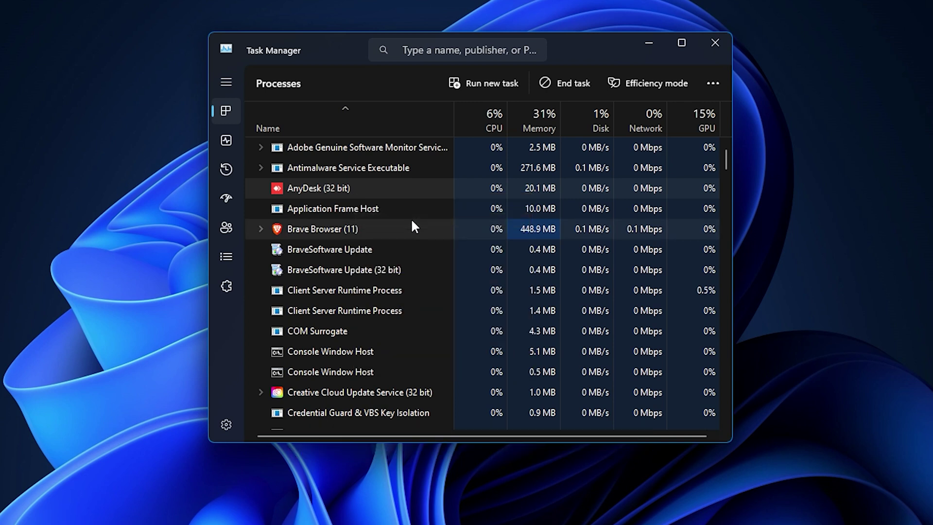
Step: End the Brave Browser task too, then scroll down the process list
click(360, 205)
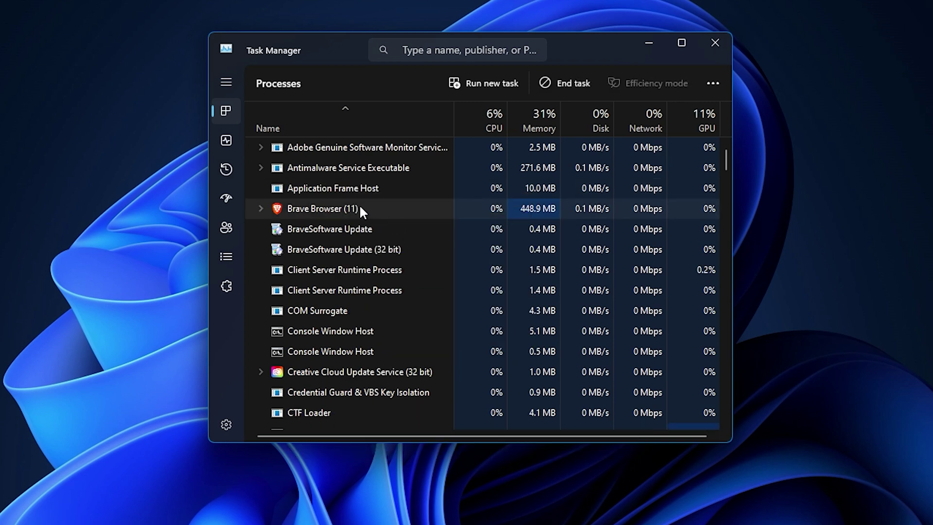
right_click(360, 205)
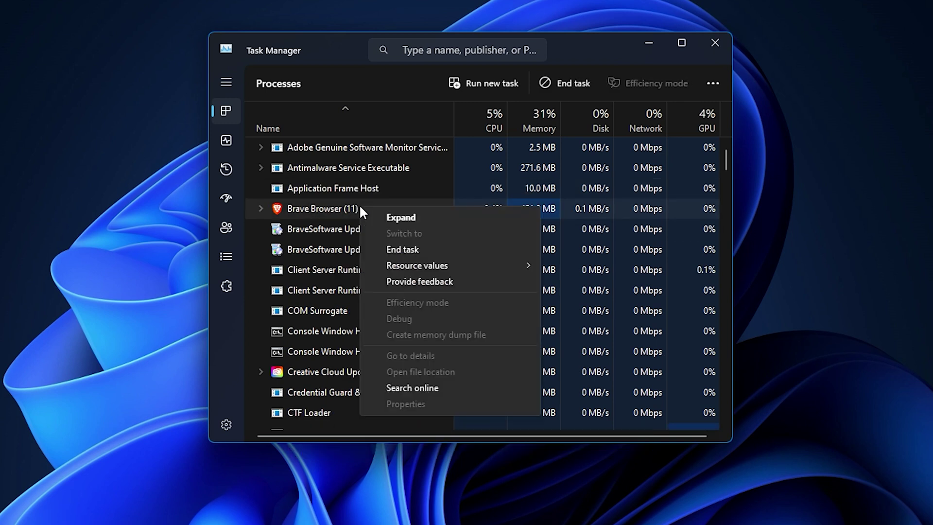
click(426, 247)
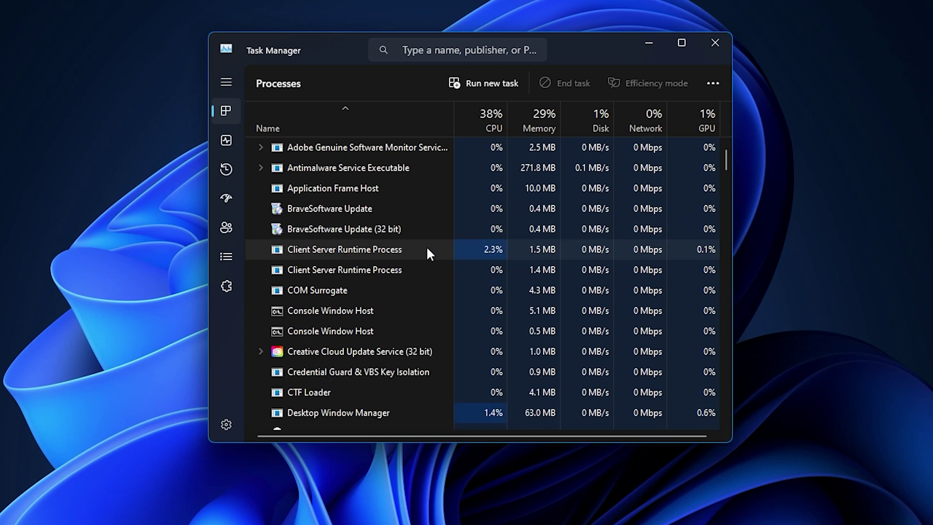
scroll(427, 245, down, 3)
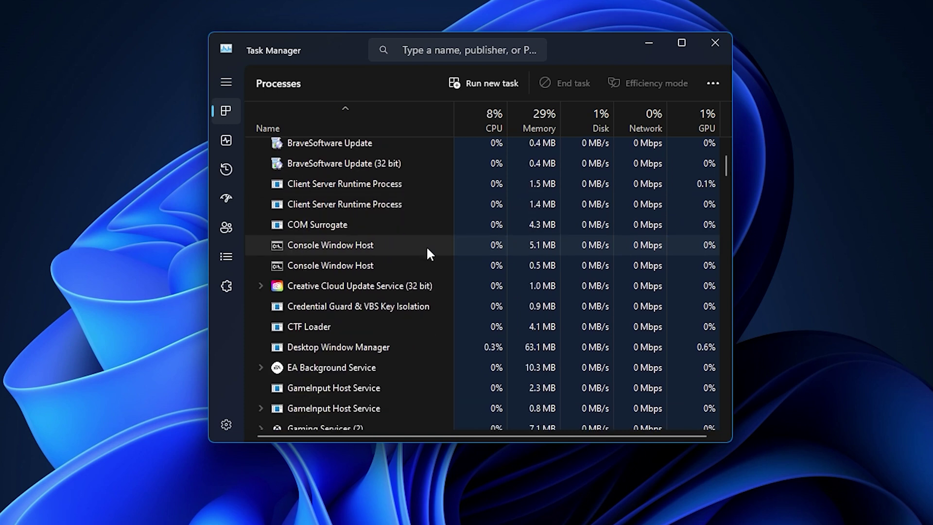
scroll(427, 246, down, 5)
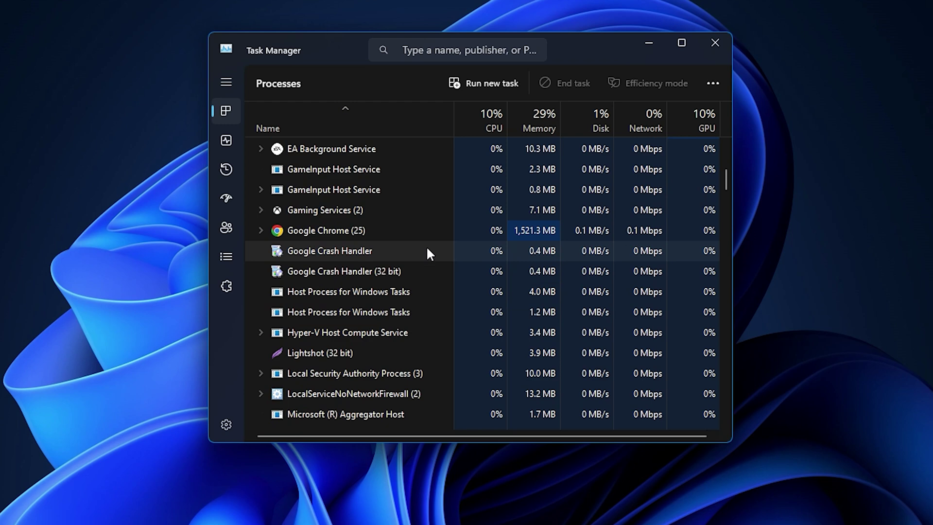
scroll(428, 249, down, 5)
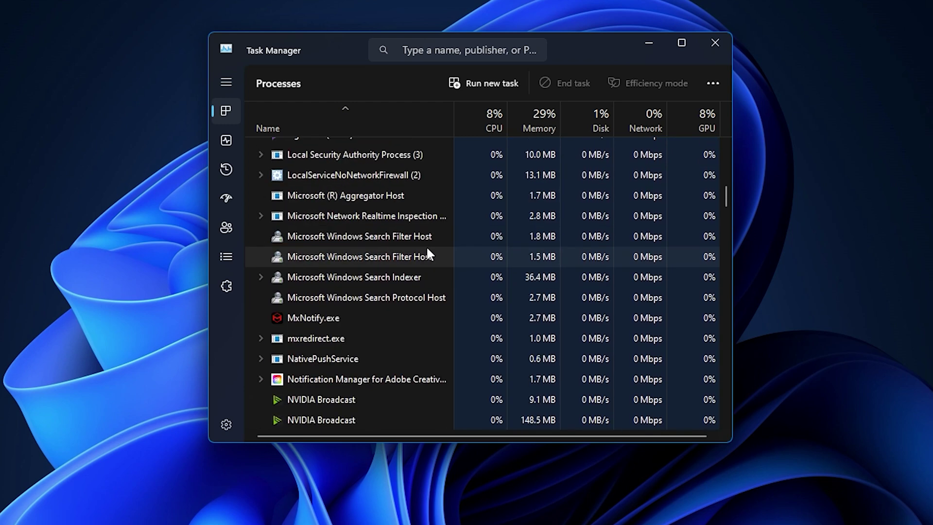
scroll(427, 254, down, 2)
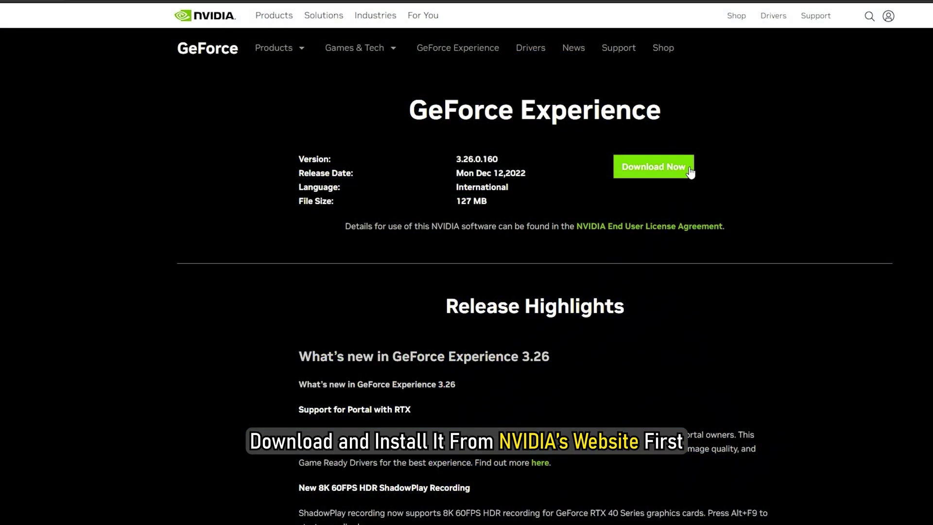
Step: Download the GeForce Experience 3.26.0.160 installer from NVIDIA's page
click(689, 168)
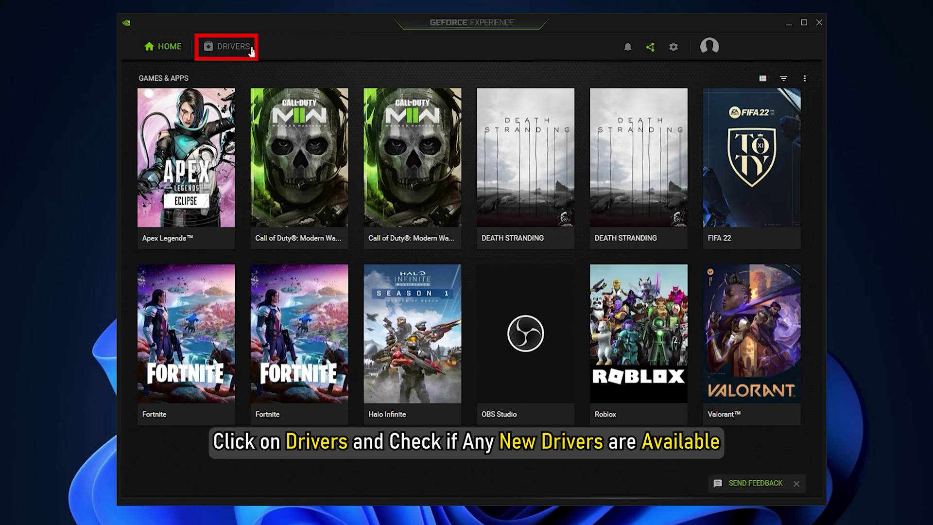
Step: Check GeForce Experience drivers, confirming Game Ready driver 528.02 is the latest
click(242, 48)
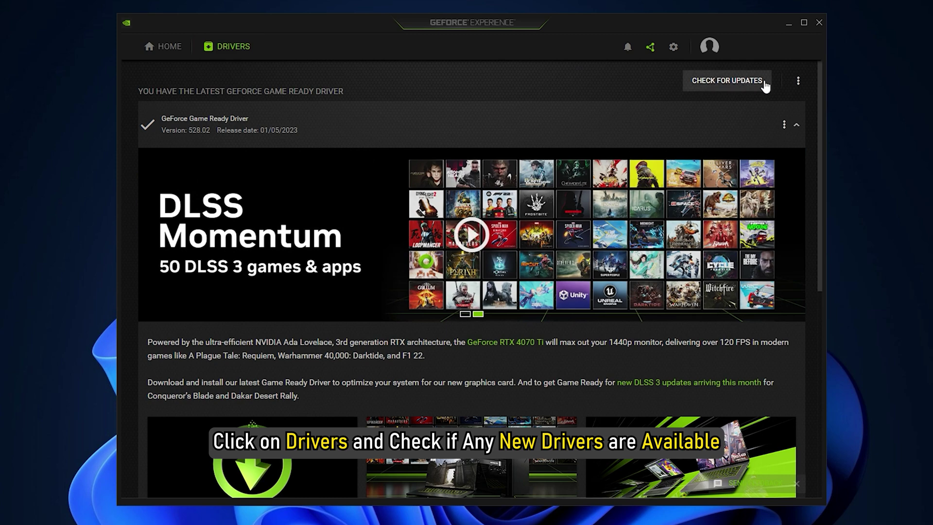
click(764, 83)
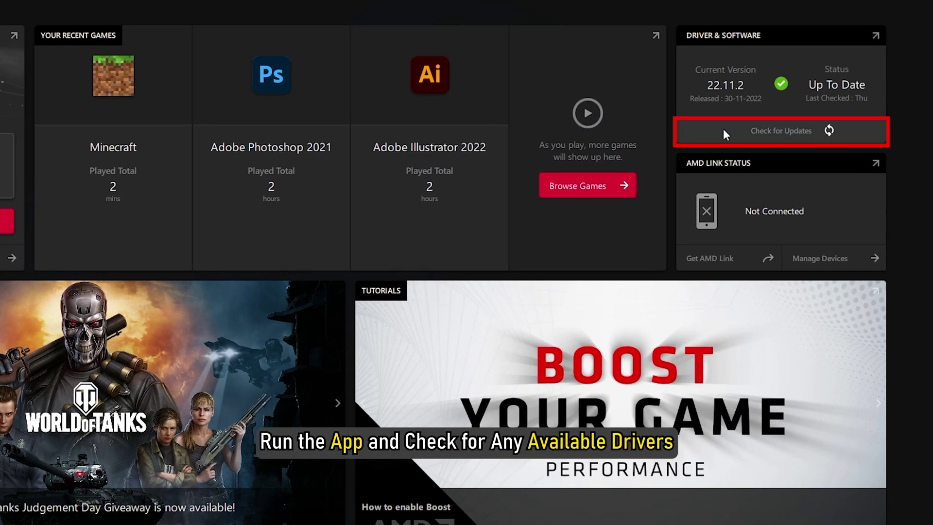
Step: Check Radeon Software for updates, confirming driver 22.11.2 is current
click(723, 128)
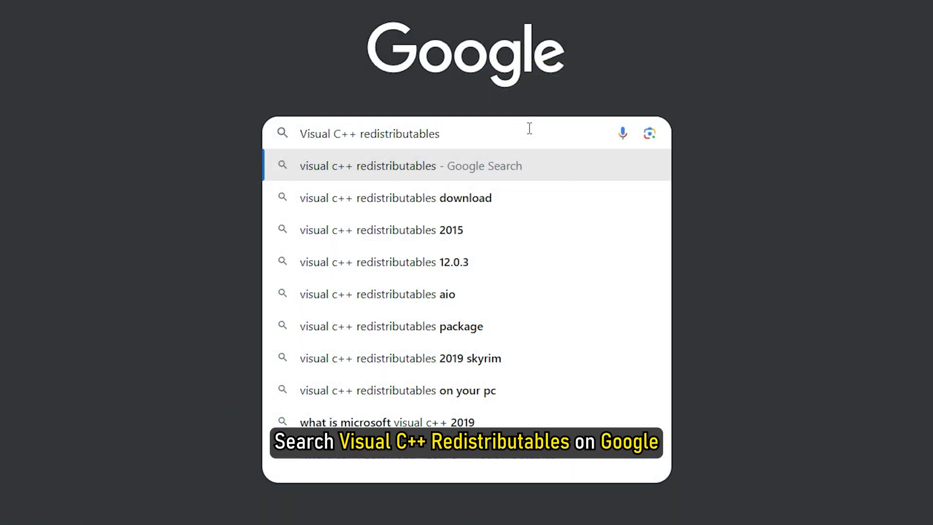
Step: Search Google for 'visual c++ redistributables'
key(Return)
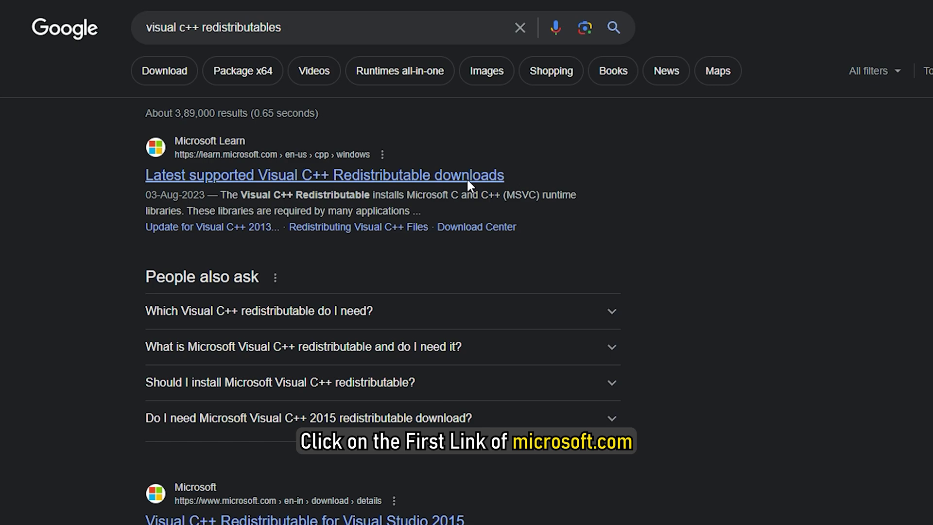
Step: Open the Microsoft Learn redistributable downloads article and scroll to the 2015-2022 download table
click(468, 185)
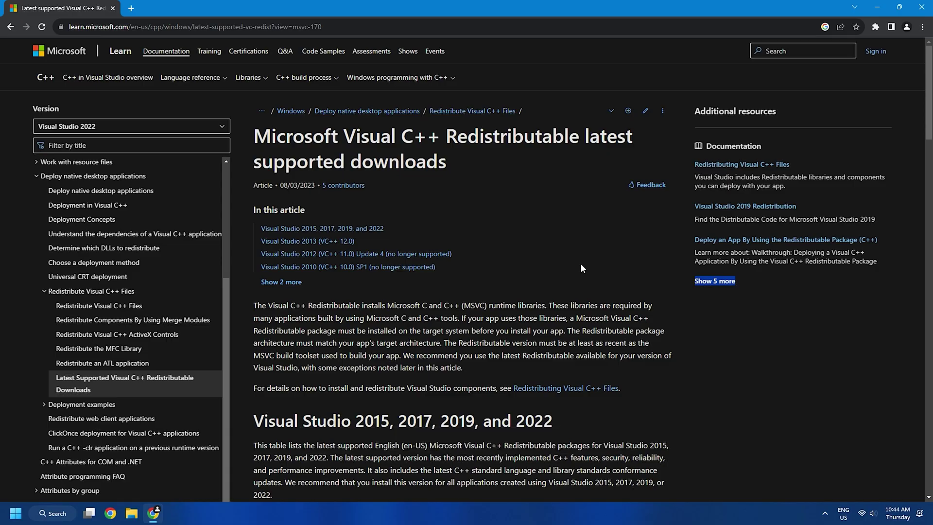
scroll(582, 266, down, 6)
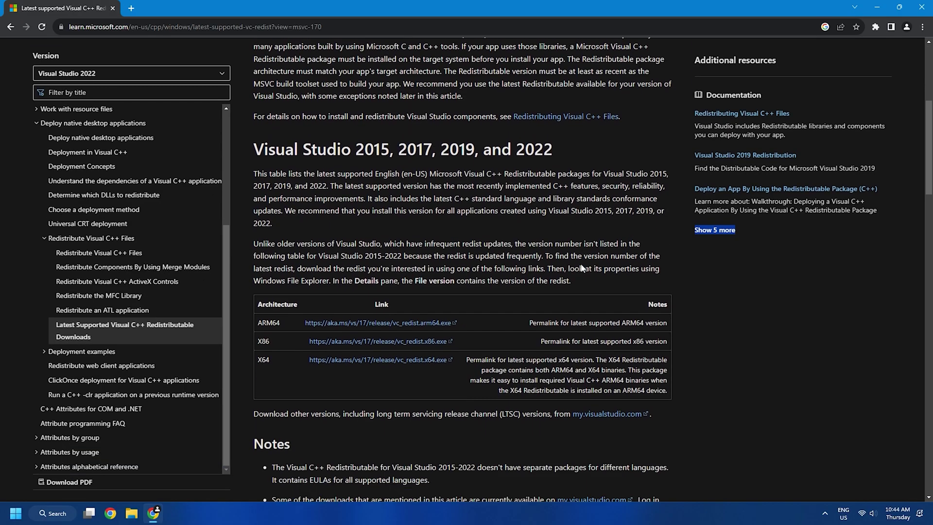
scroll(582, 267, down, 1)
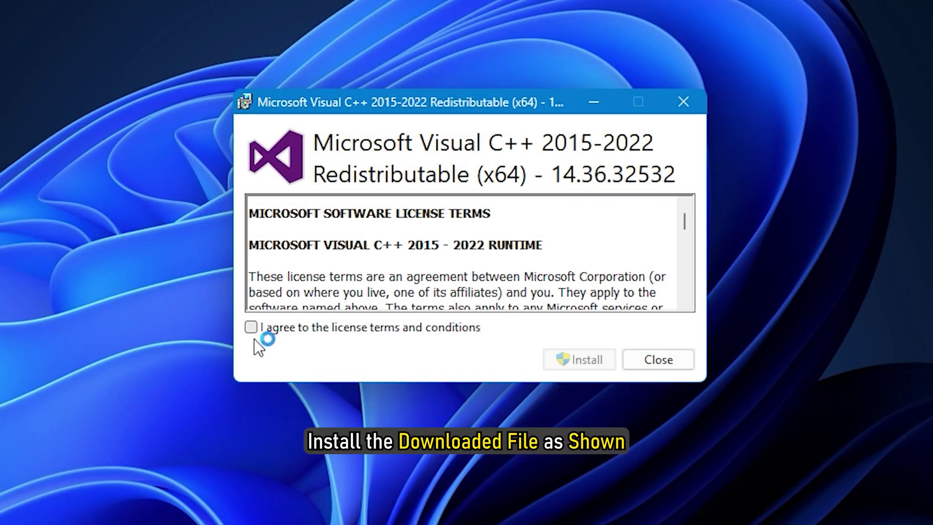
Step: Install Visual C++ 2015-2022 Redistributable (x64) 14.36.32532, approving the UAC prompt
click(603, 365)
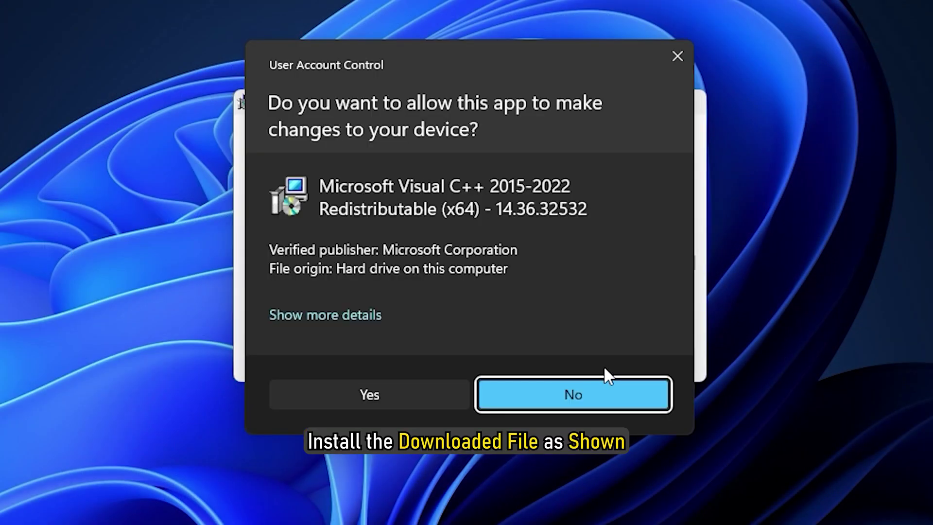
click(417, 395)
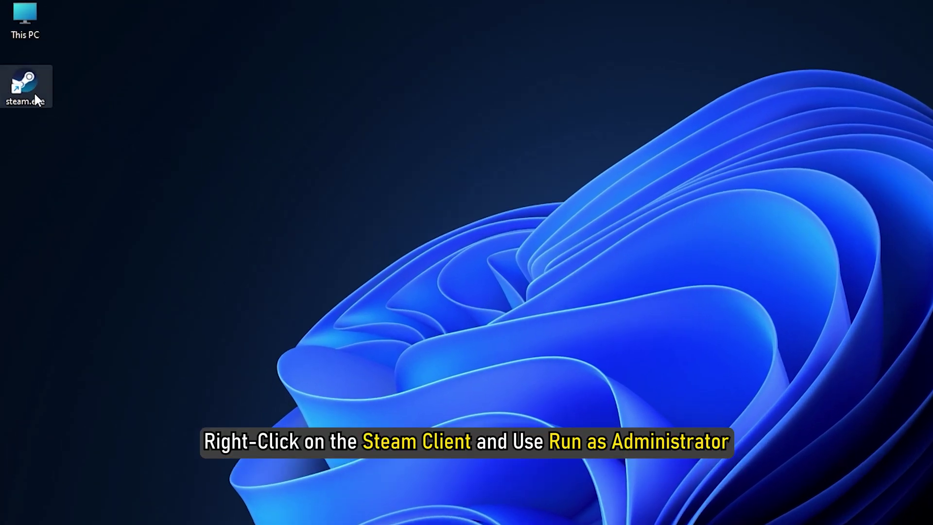
Step: Run Steam as administrator from the steam.exe desktop shortcut
right_click(35, 98)
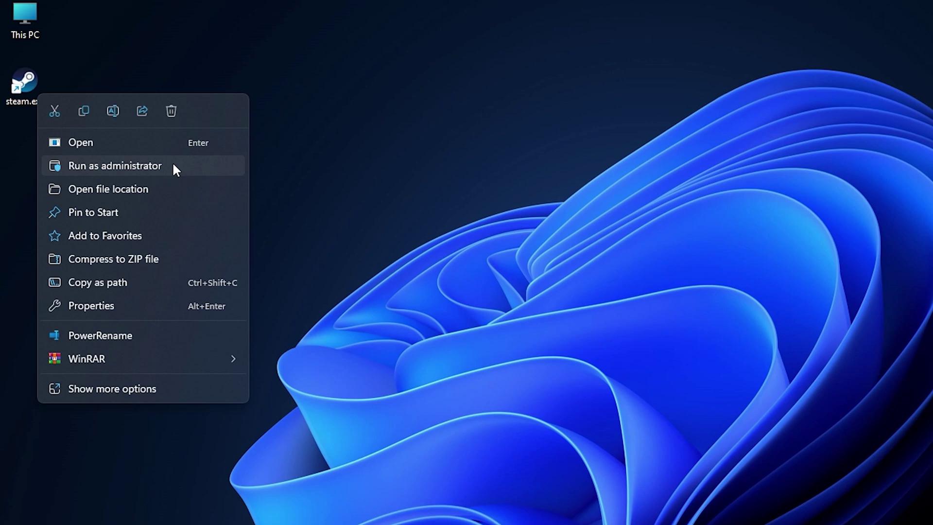
click(175, 165)
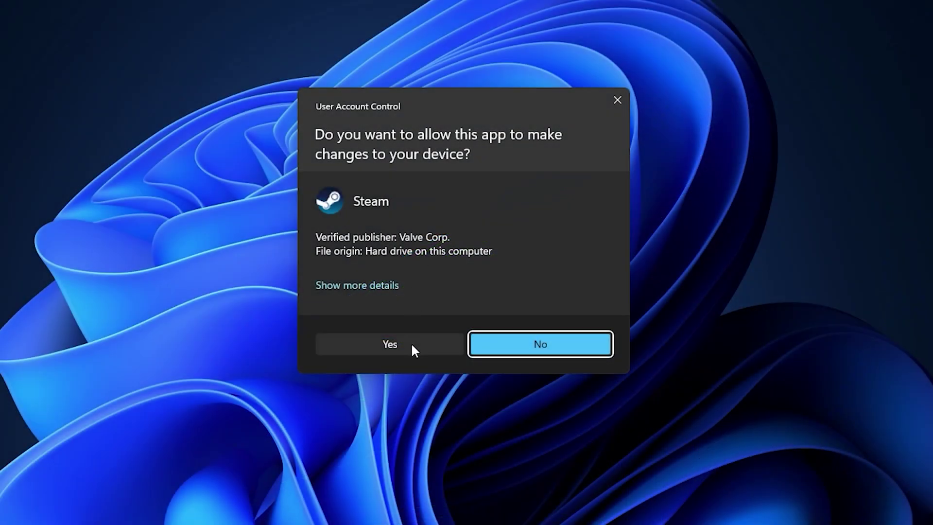
Step: Verify Brawlhalla's game file integrity, then bring up the End task option for Steam (32 bit)
click(412, 349)
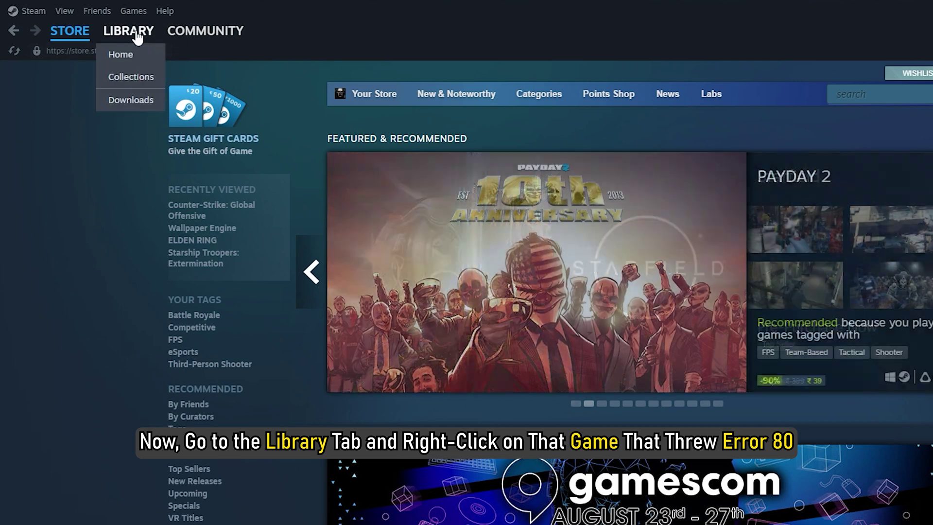
click(139, 36)
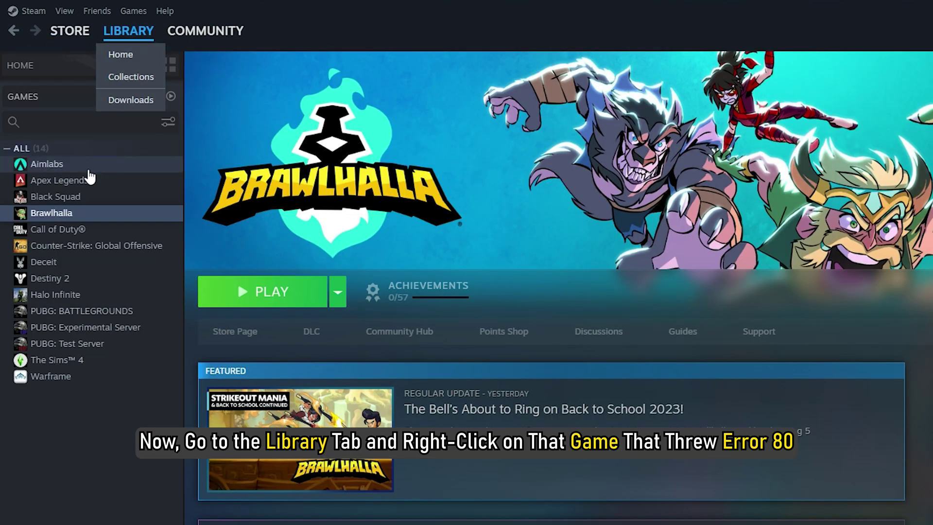
right_click(78, 217)
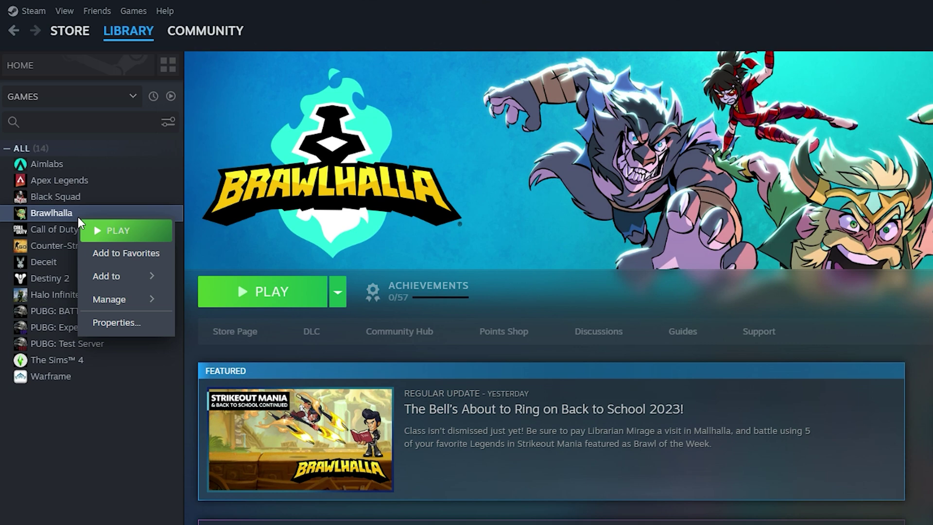
click(146, 323)
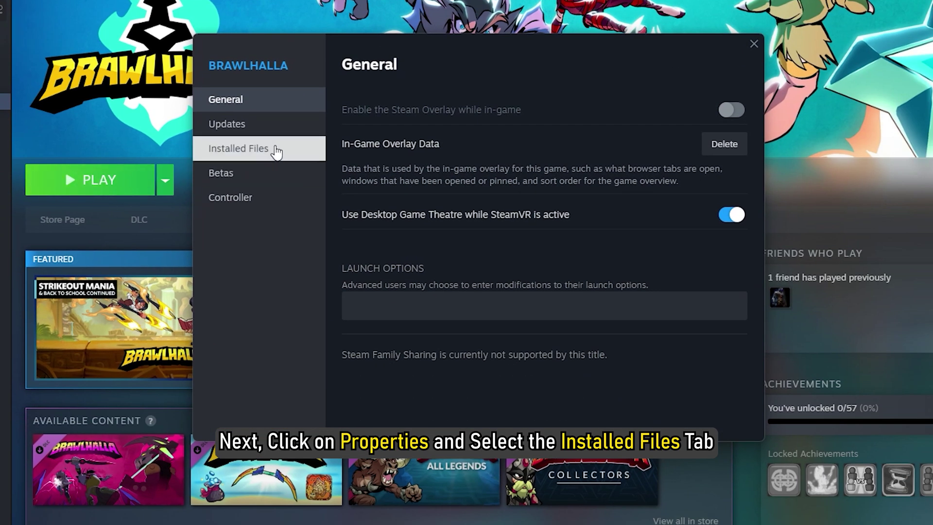
click(275, 151)
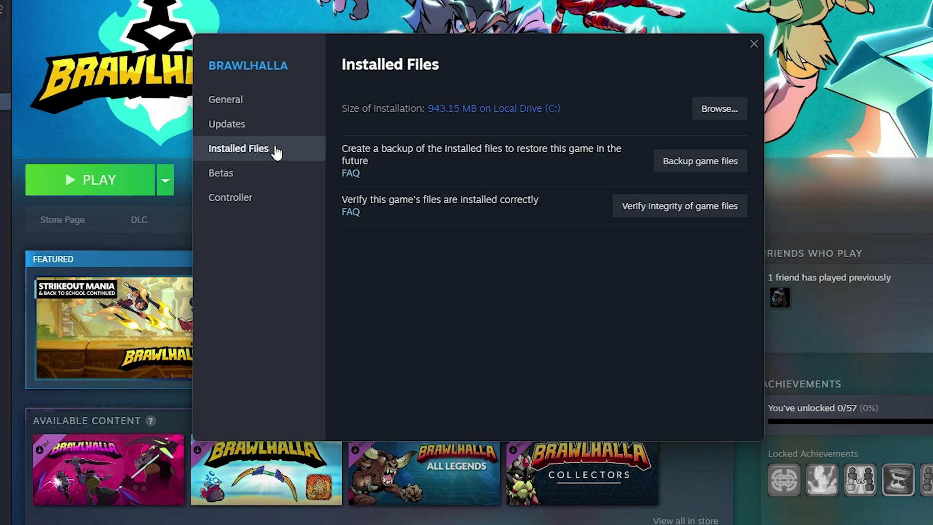
click(742, 213)
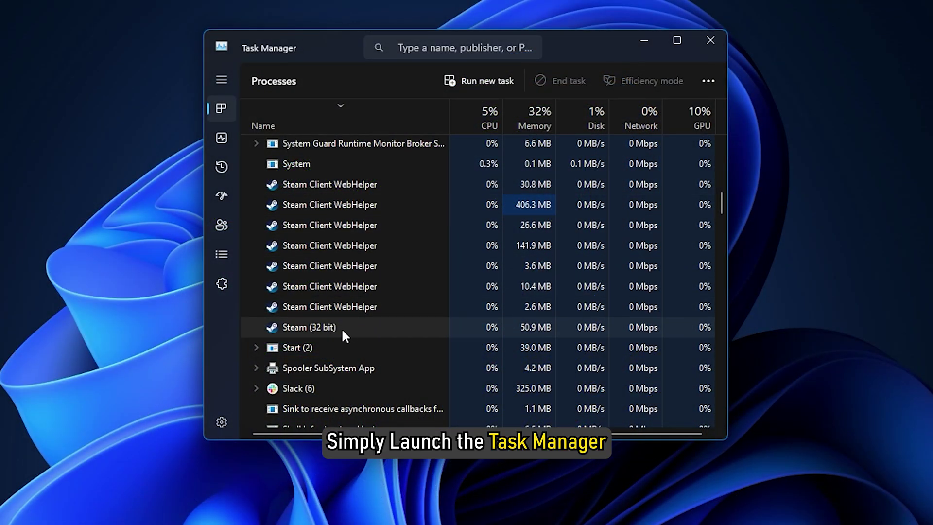
click(342, 330)
right_click(342, 330)
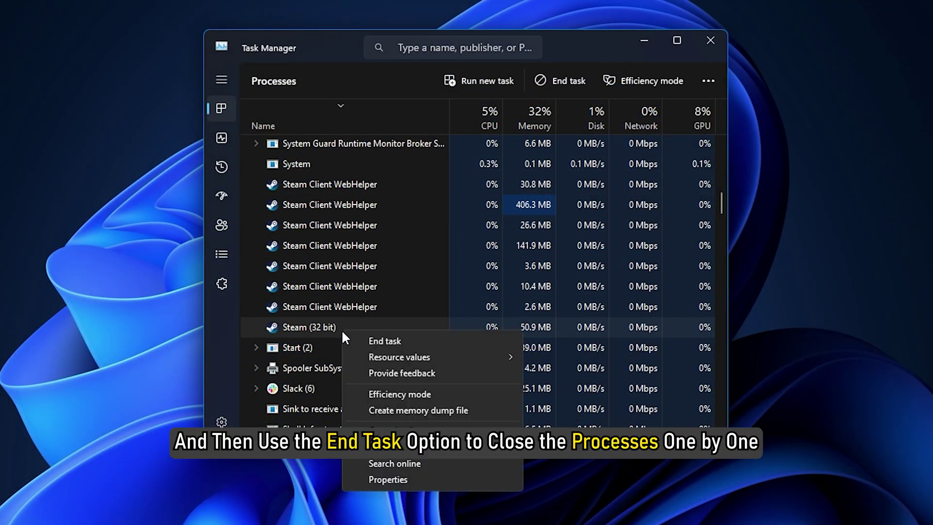
Step: End Steam, then open Properties of the Steam folder in C:\Program Files (x86)
click(408, 342)
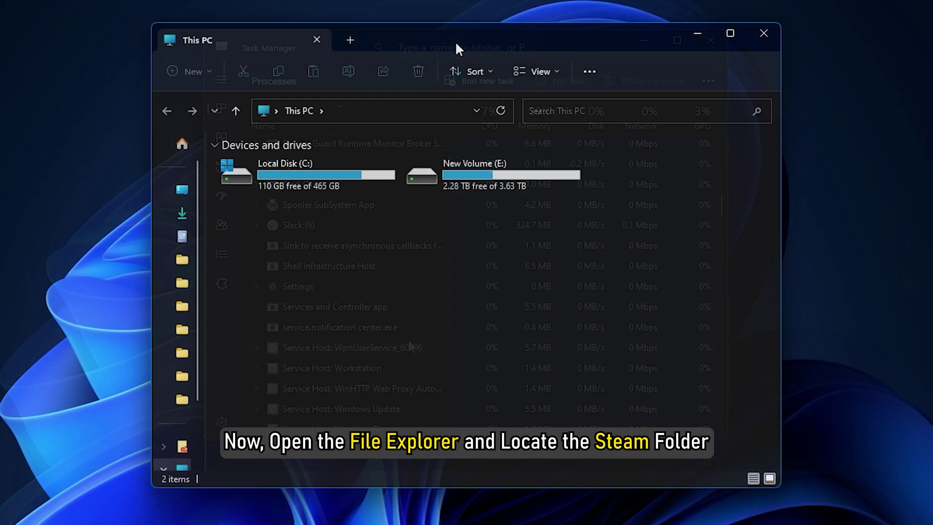
double_click(357, 174)
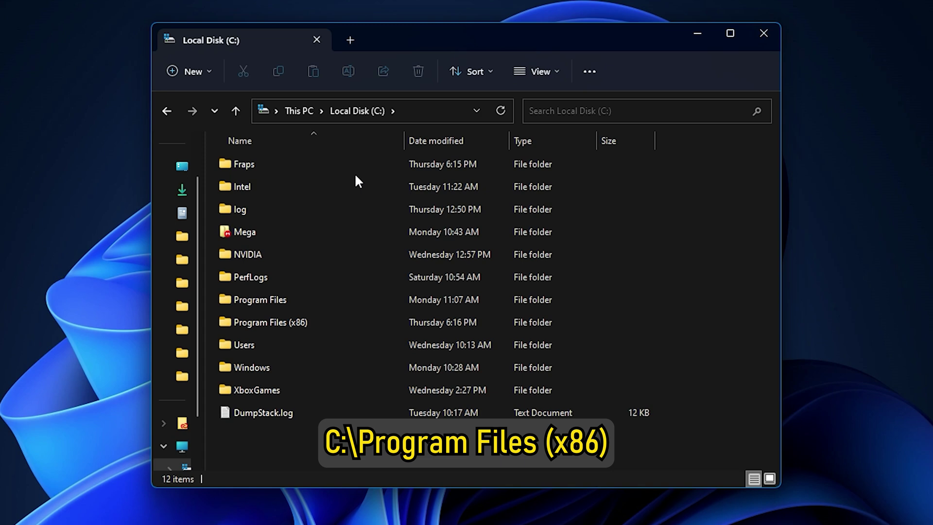
double_click(305, 328)
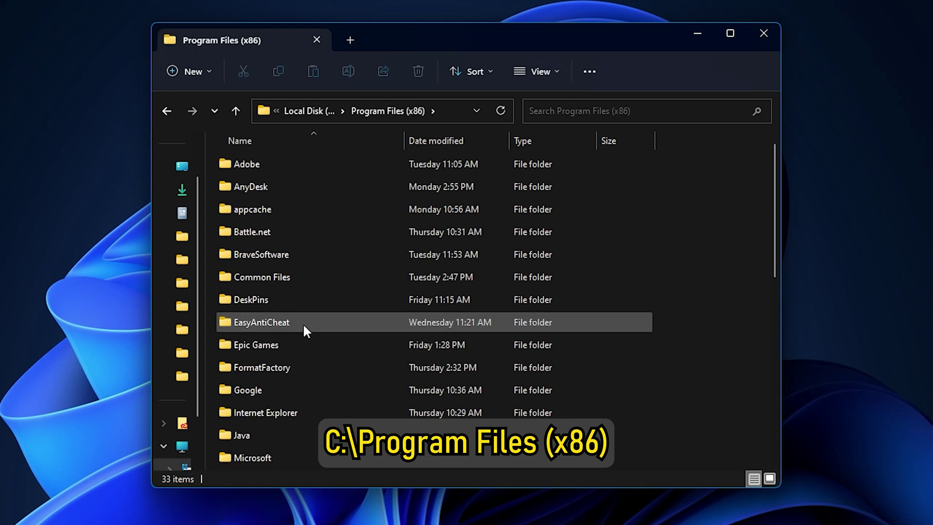
scroll(304, 325, down, 6)
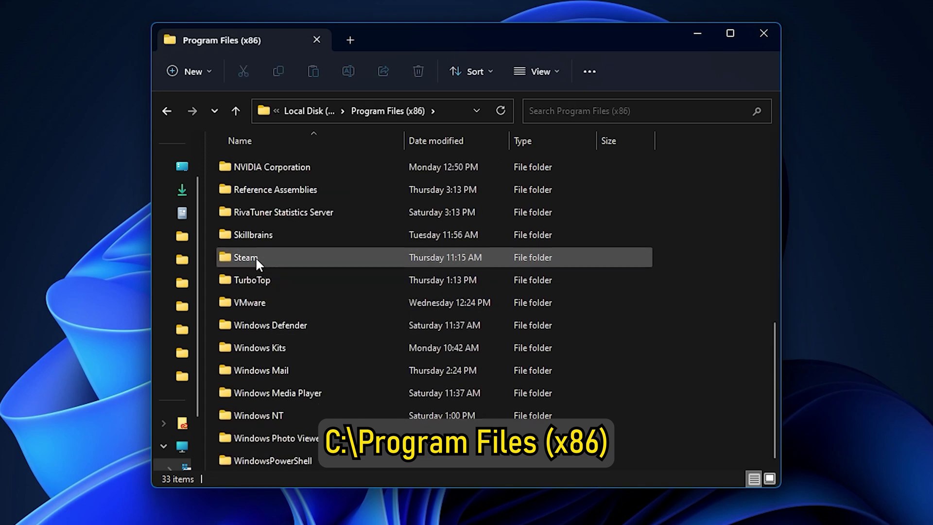
click(262, 257)
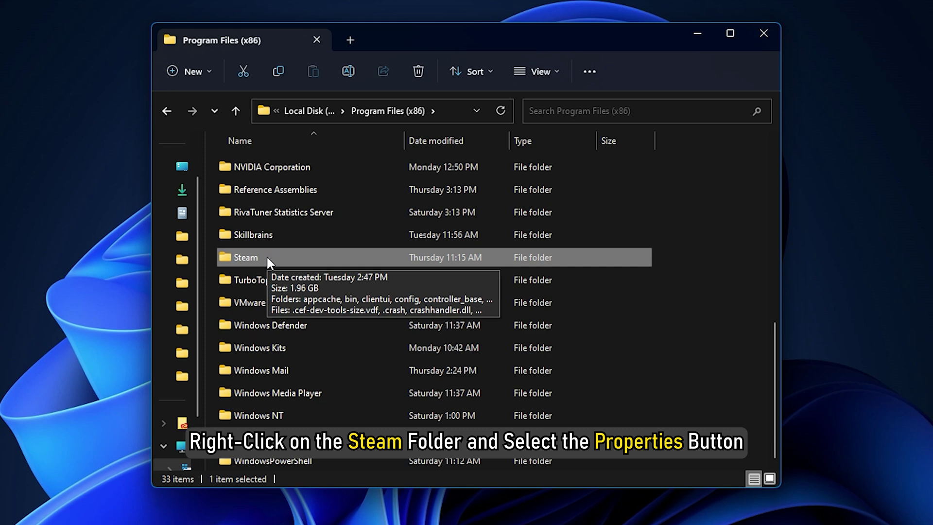
right_click(267, 260)
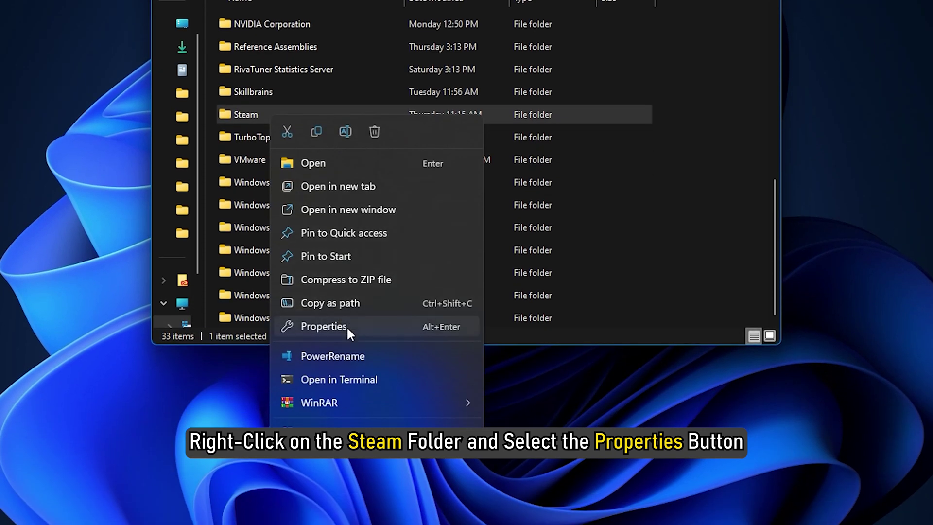
click(335, 470)
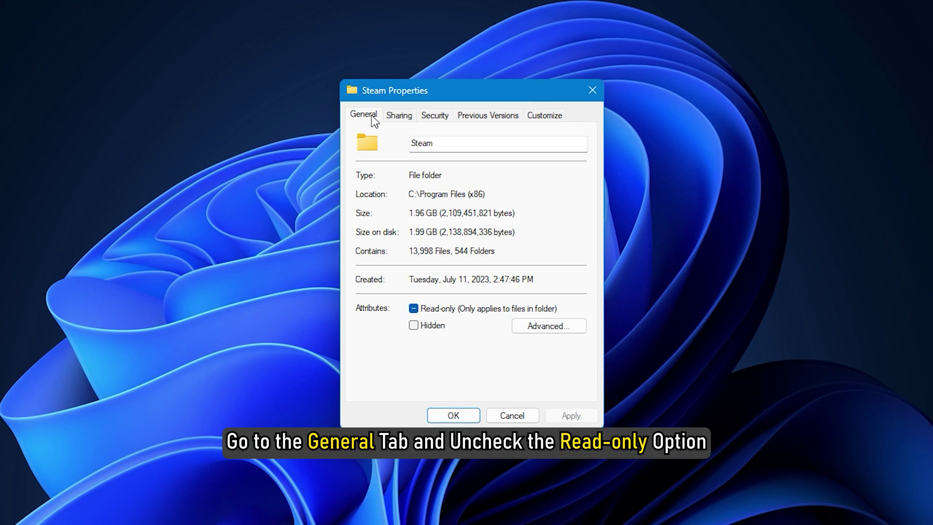
Step: Clear Read-only on the Steam folder and apply it to all its subfolders and files
click(413, 309)
click(582, 418)
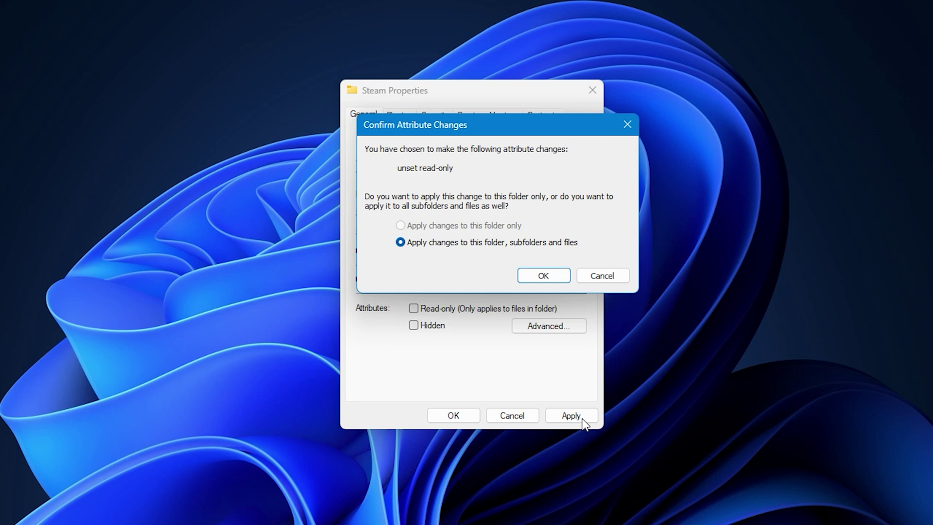
click(558, 274)
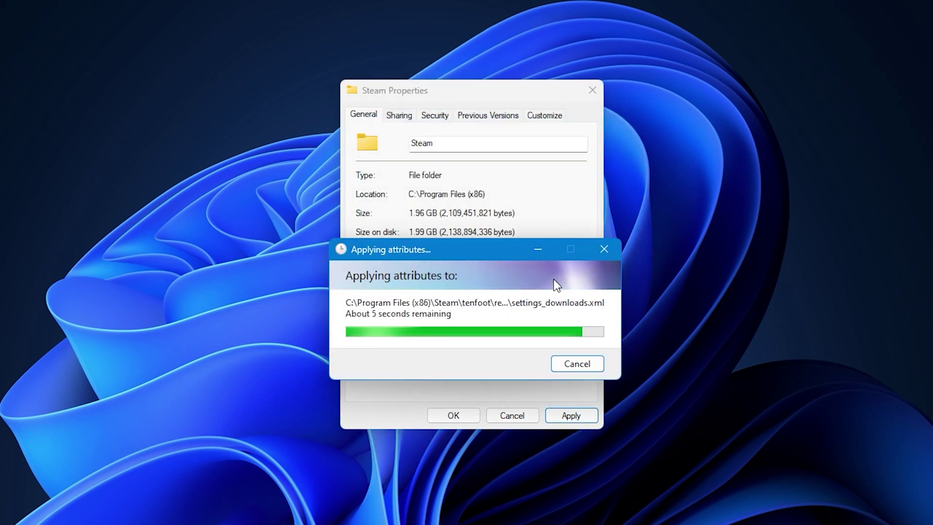
click(460, 417)
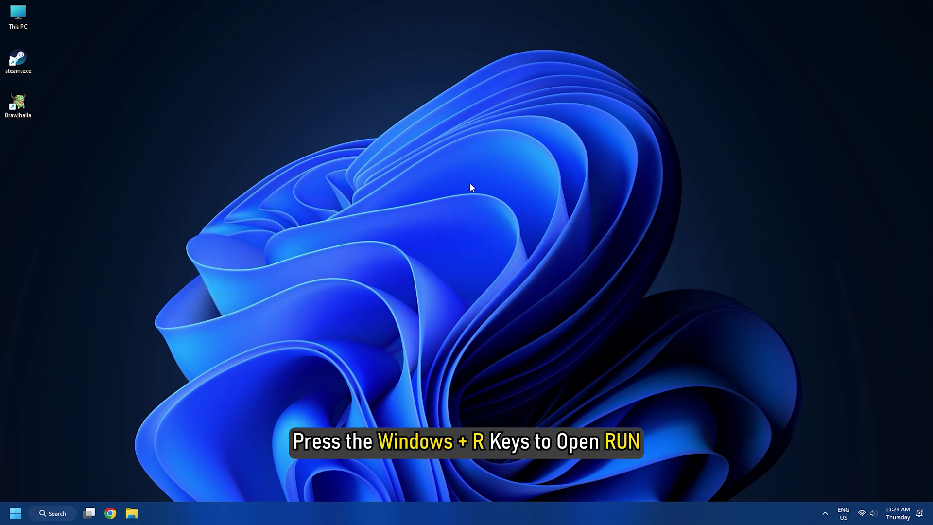
Step: Launch msconfig and set selective startup without loading startup items
key(super+r)
text(msconfig)
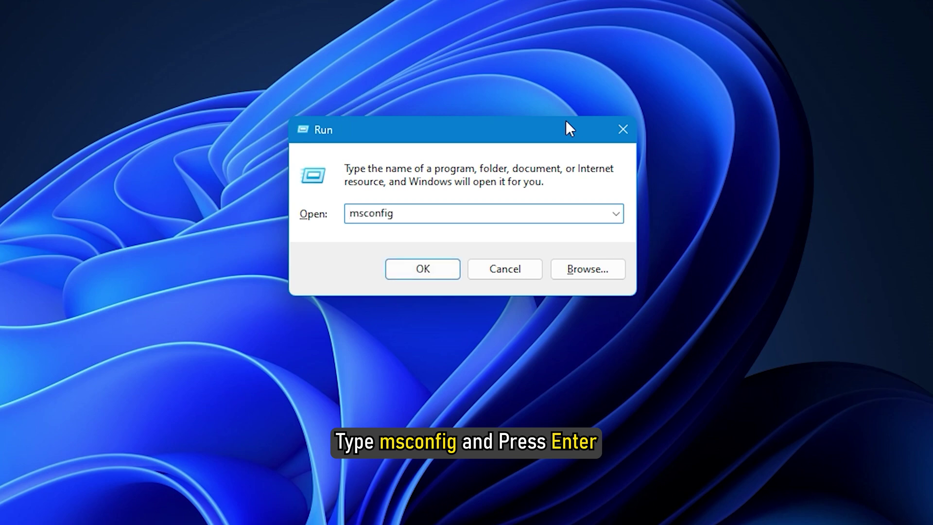
key(Return)
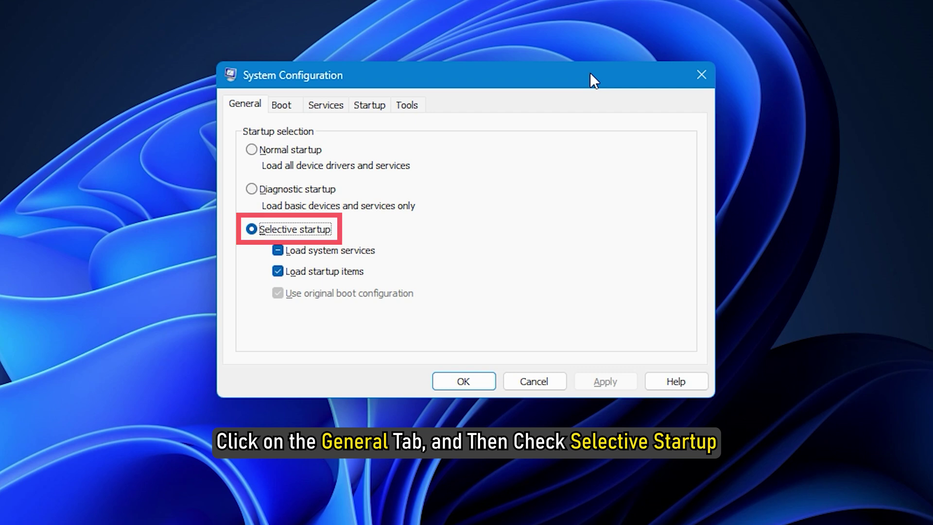
click(276, 273)
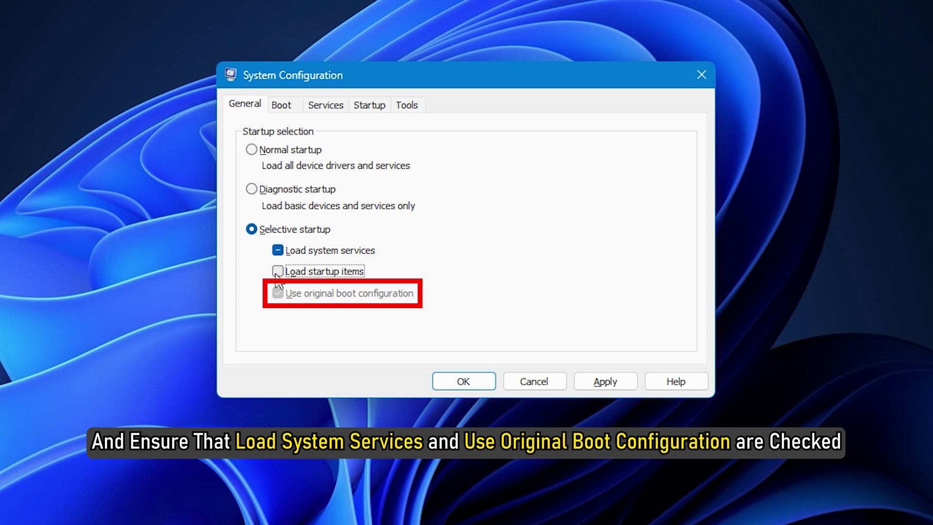
Step: Hide all Microsoft services, disable the remaining services, and apply the changes
click(342, 108)
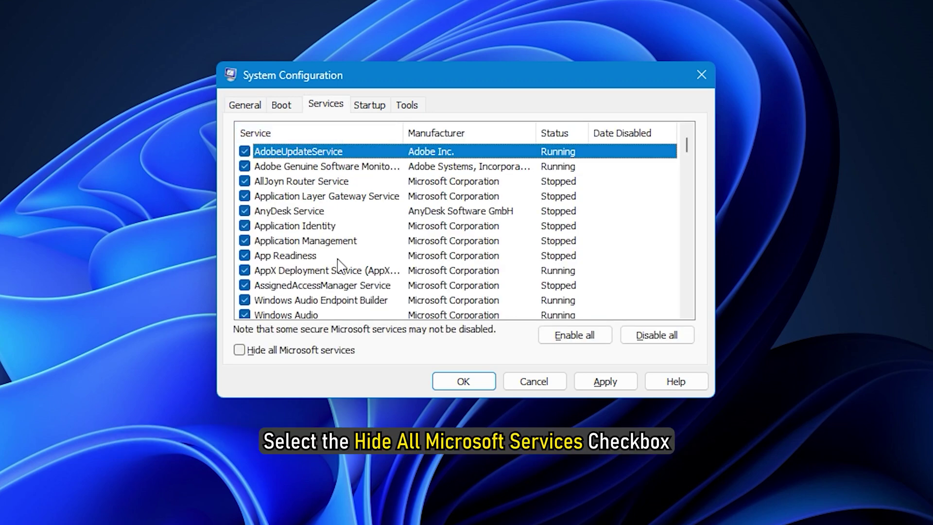
click(239, 351)
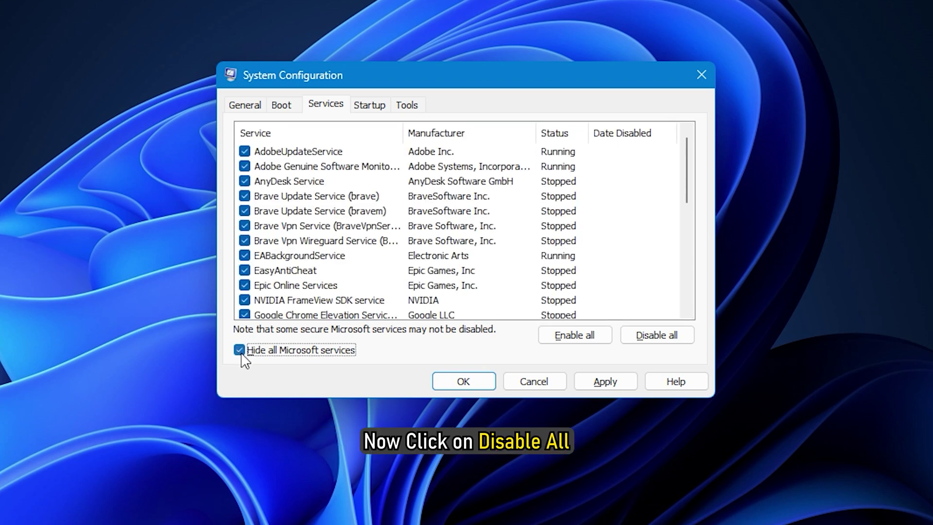
click(683, 339)
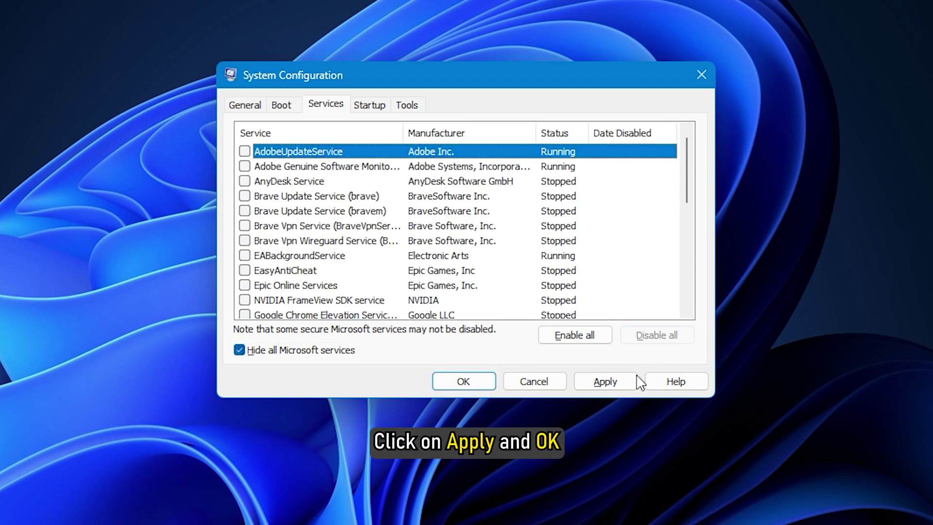
click(618, 384)
click(466, 382)
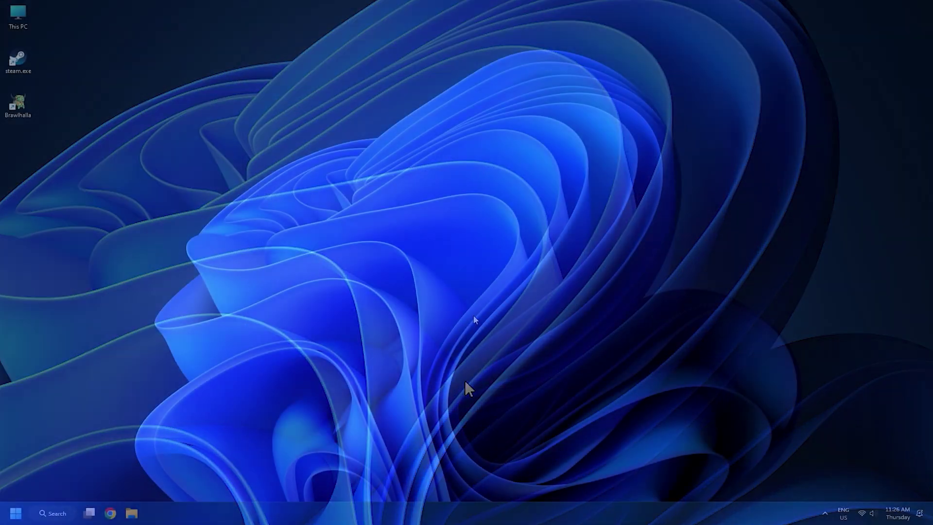